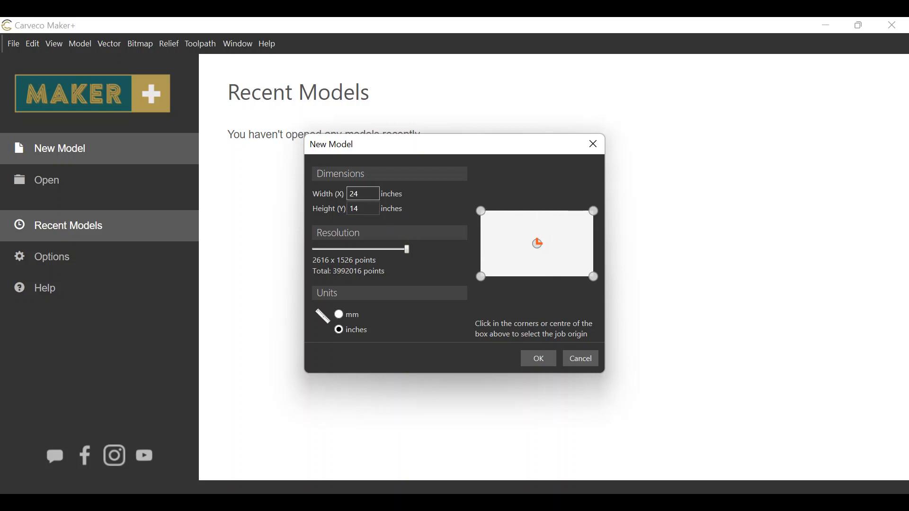
Create the new model with a width of 26 inches and a height of 16 inches
key("BackSpace")
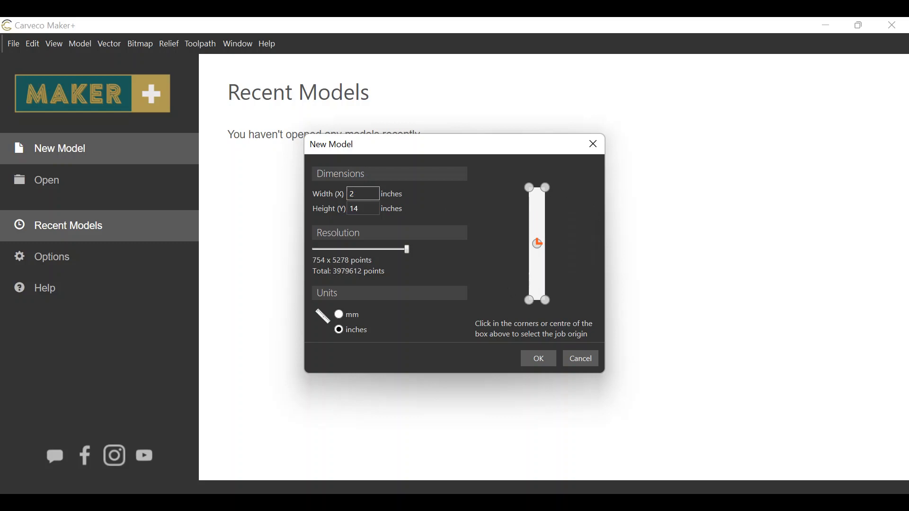
type("6")
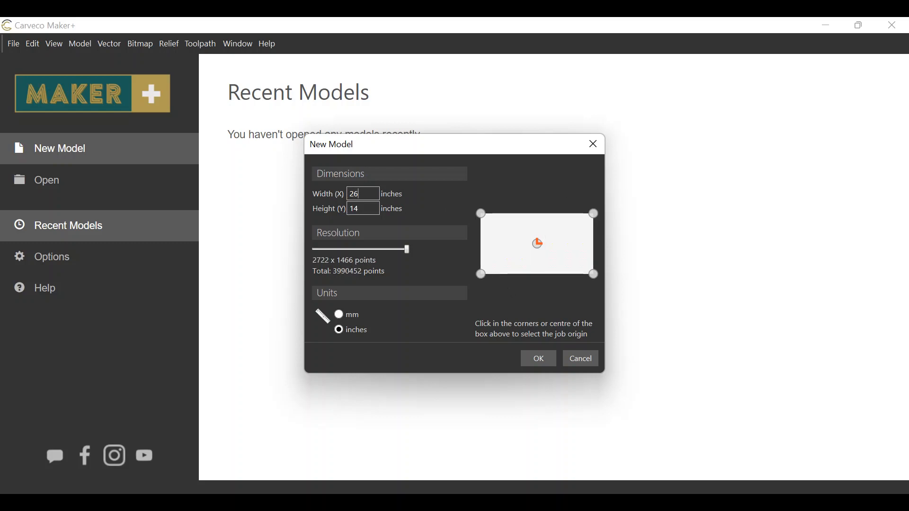
left_click(364, 209)
key("BackSpace")
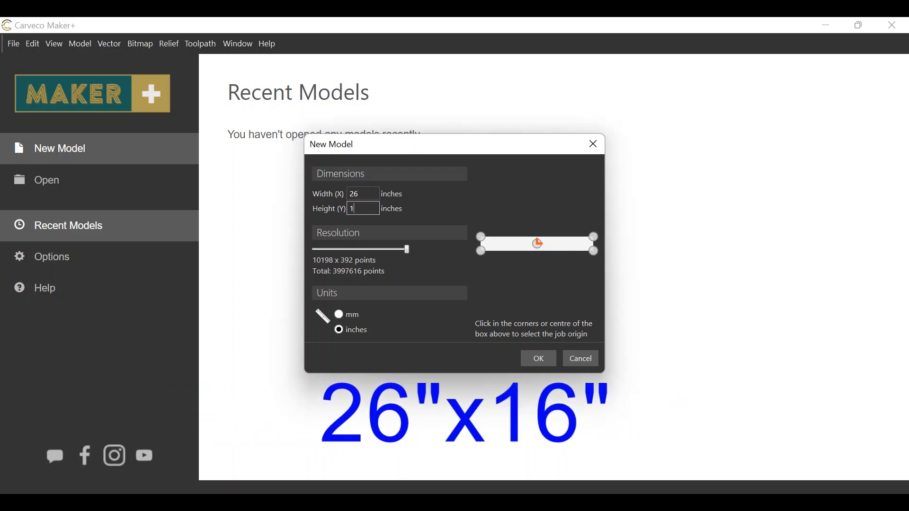
type("6")
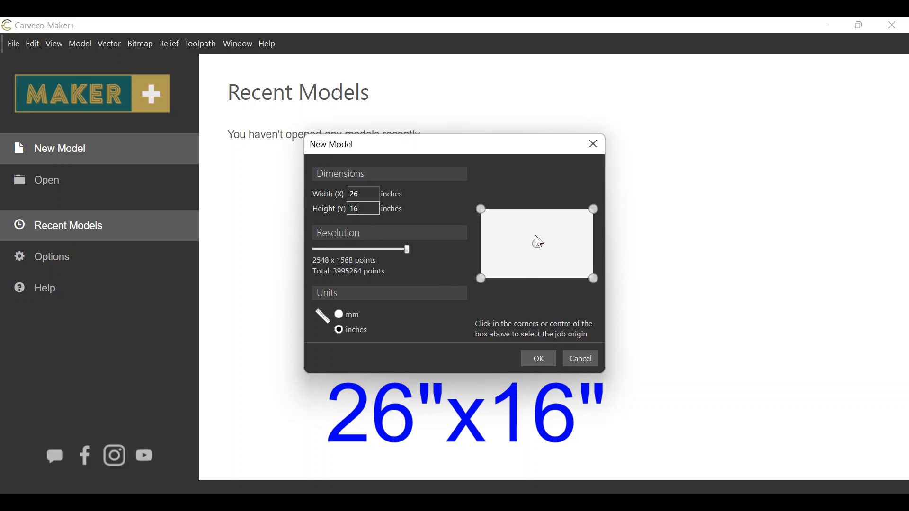
left_click(548, 362)
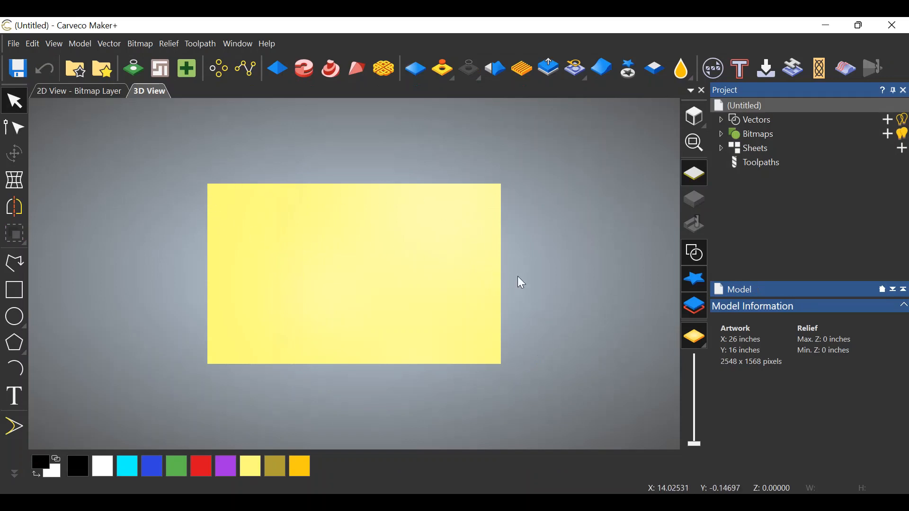
Draw a 26 by 16 inch rectangle vector around the full edge of the model
left_click(15, 291)
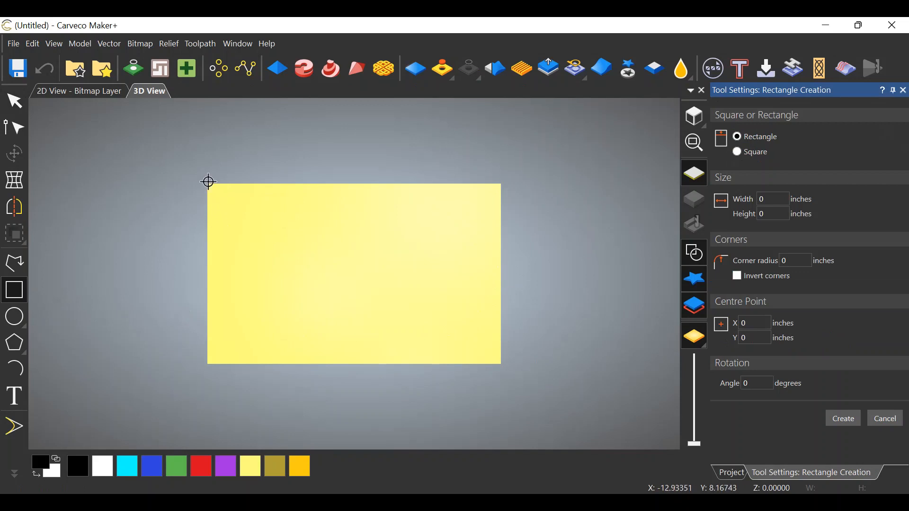
left_click_drag(207, 184, 502, 365)
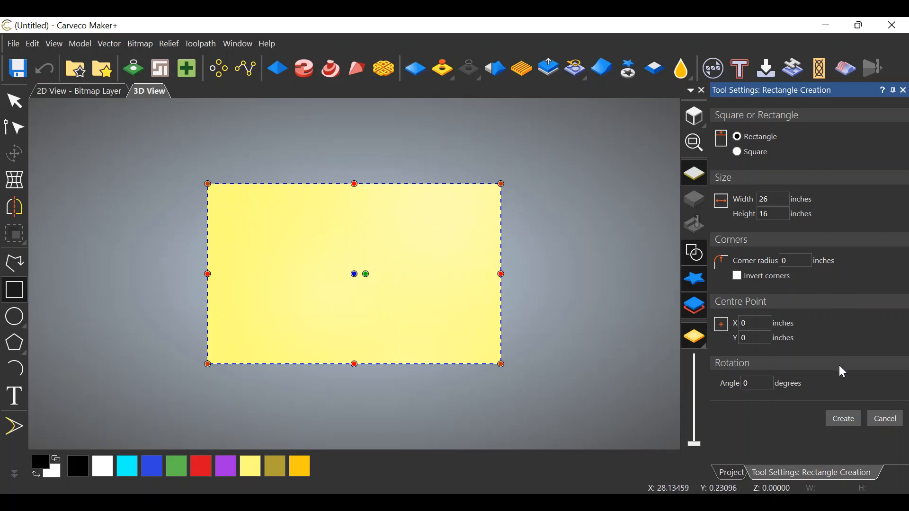
left_click(843, 421)
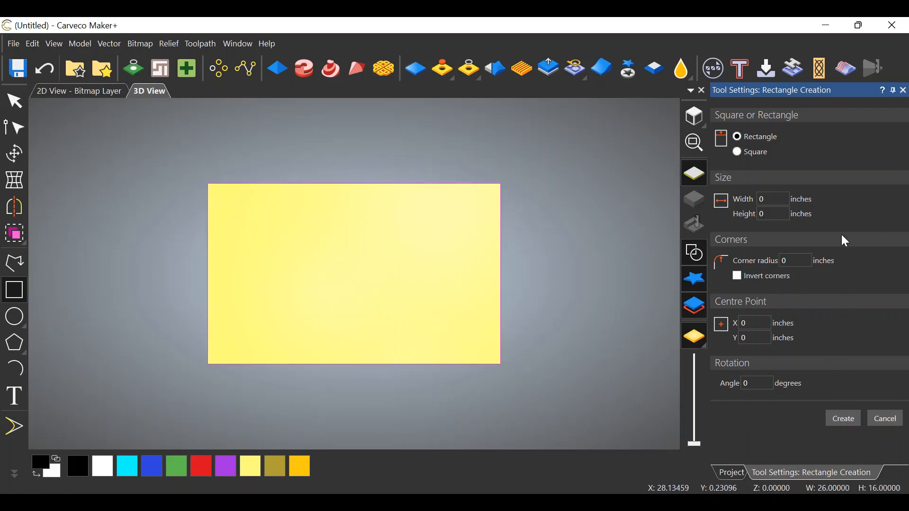
left_click(905, 91)
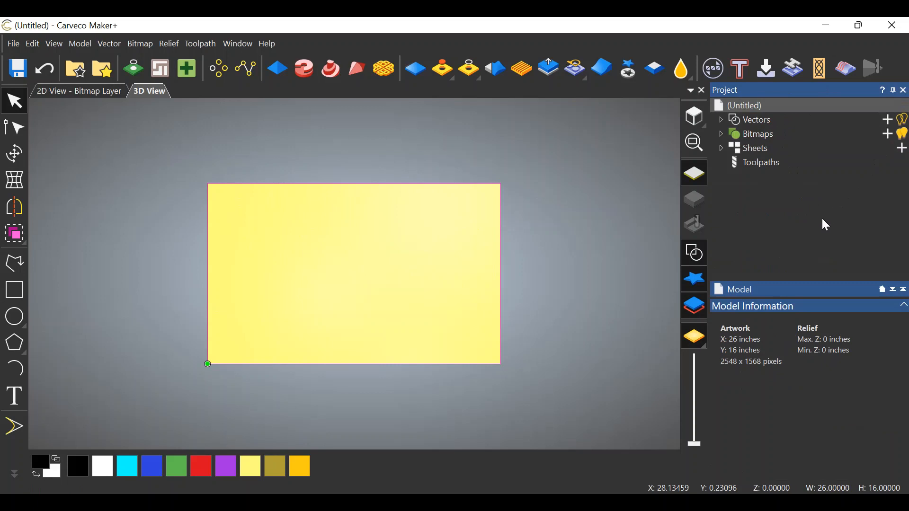
Set up a 2D Area Clearance toolpath on the selected rectangle with finish depth 0.03 and the wood or plastic End Mill 1/4 Inch
left_click(769, 171)
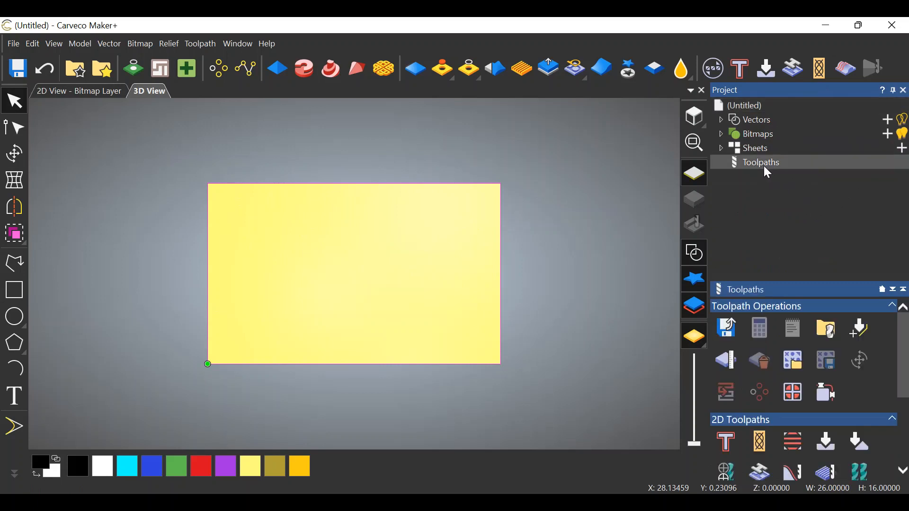
left_click(798, 441)
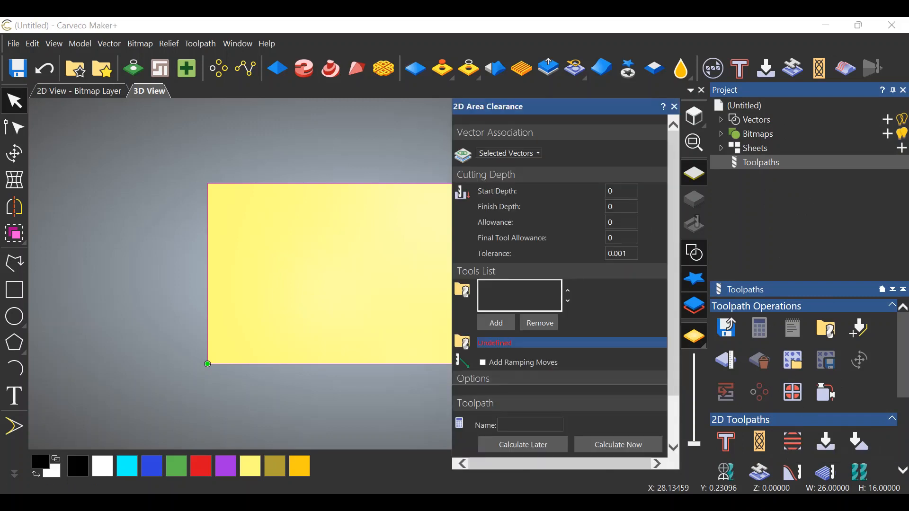
left_click(618, 207)
type(".03")
left_click(496, 323)
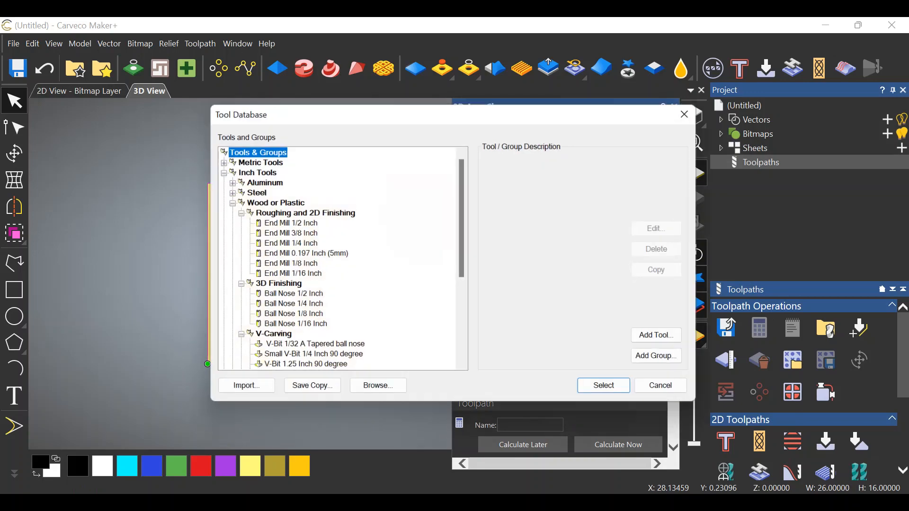
left_click(294, 244)
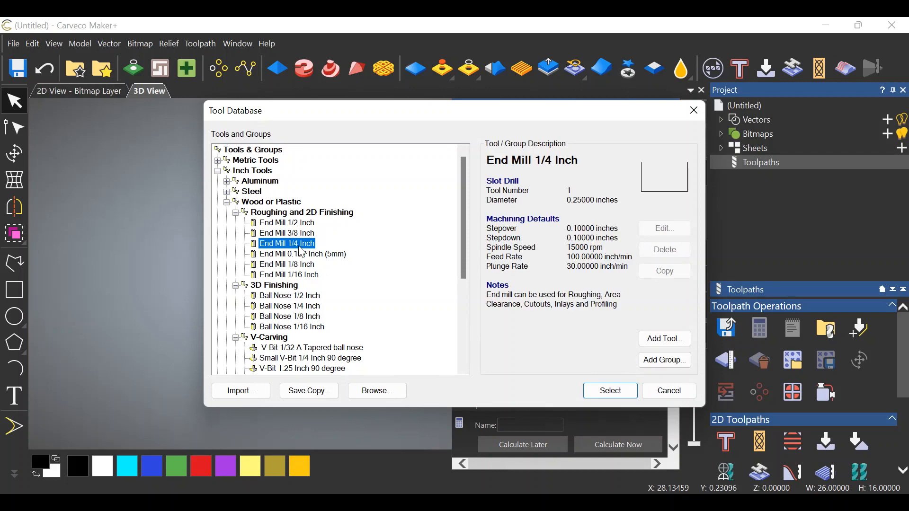
left_click(621, 396)
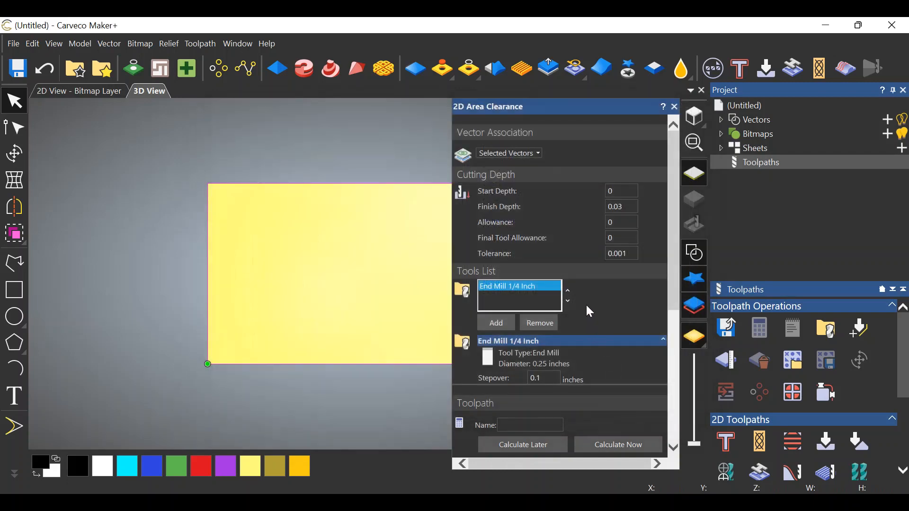
Set the end mill's tool clearance strategy to Offset
scroll(594, 318, "down", 4)
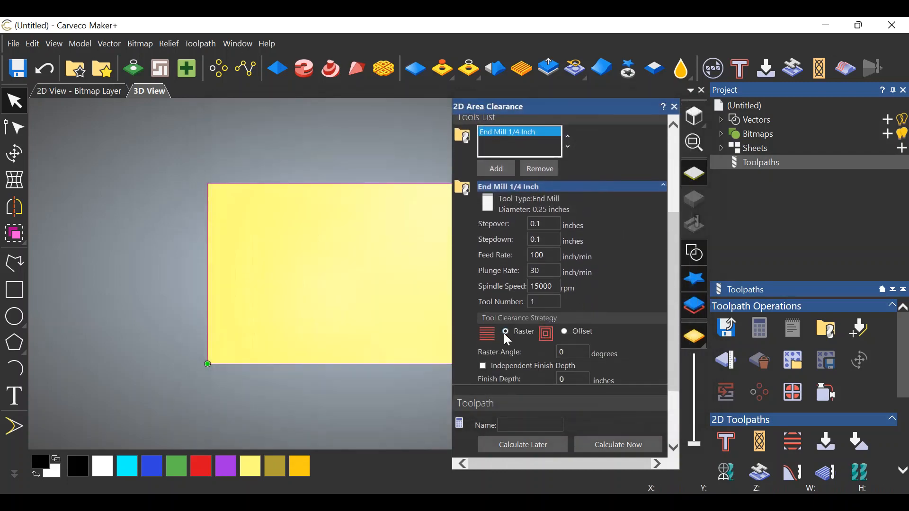
left_click(564, 331)
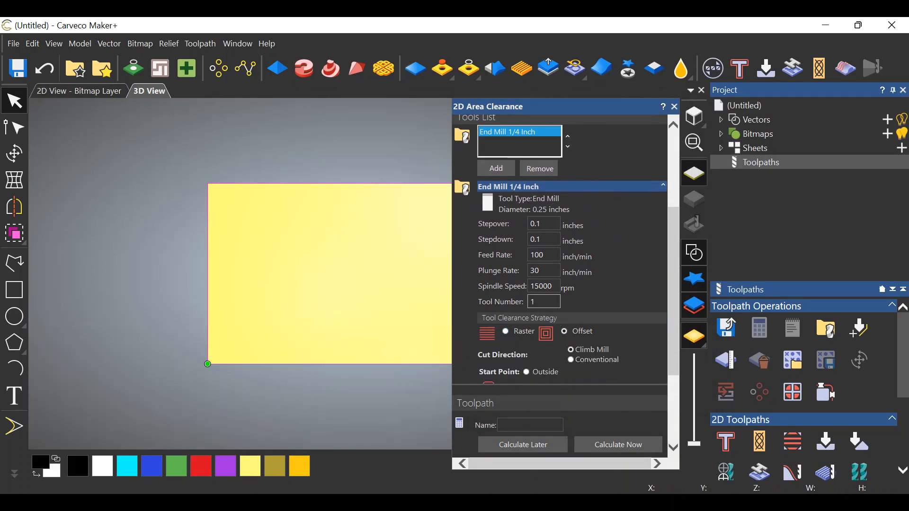
key("shift+Tab")
key("shift+Tab")
key("shift+Tab")
key("shift+Tab")
Define the material thickness for the toolpath as 0.75 inches
scroll(580, 286, "down", 4)
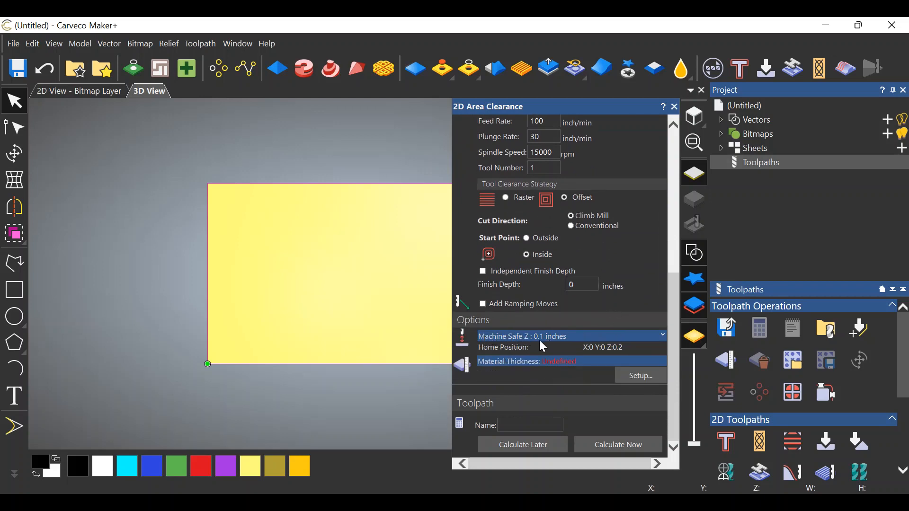
left_click(634, 376)
type(".")
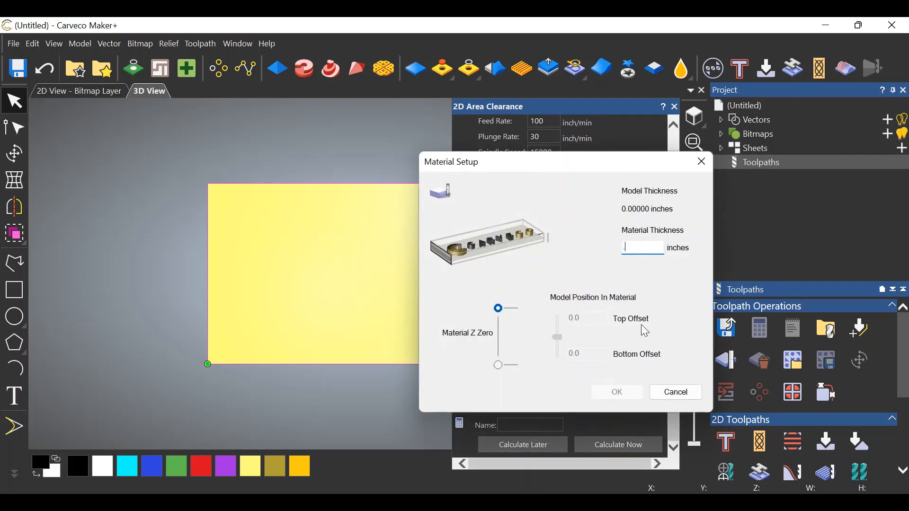
type("75")
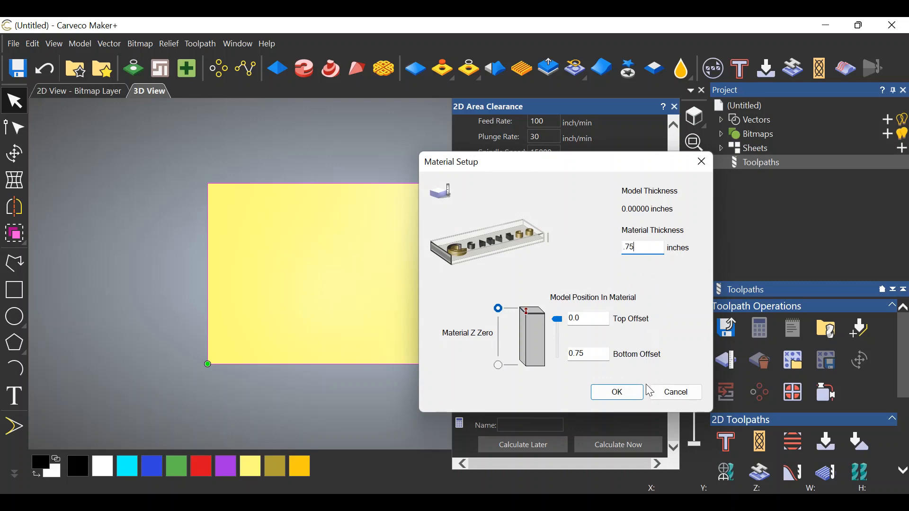
left_click(618, 395)
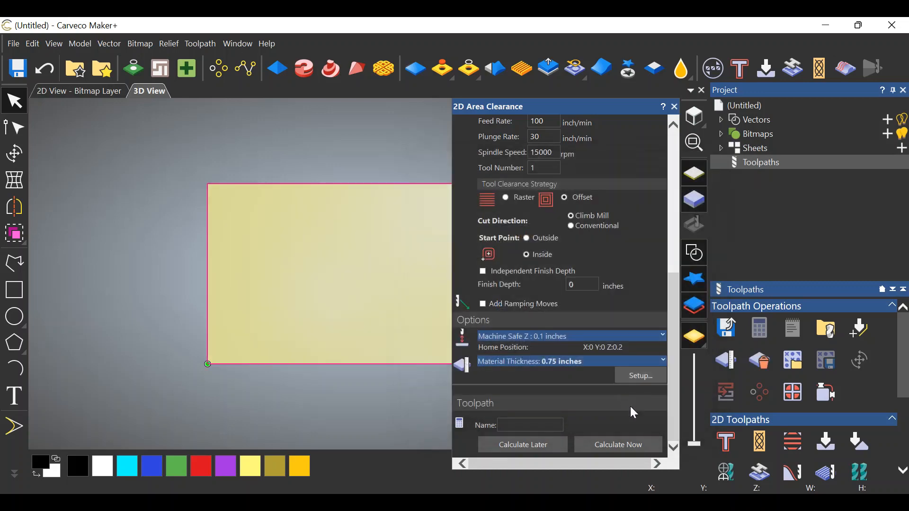
Name the area clearance toolpath "flat sign", calculate it and close its settings
left_click(545, 425)
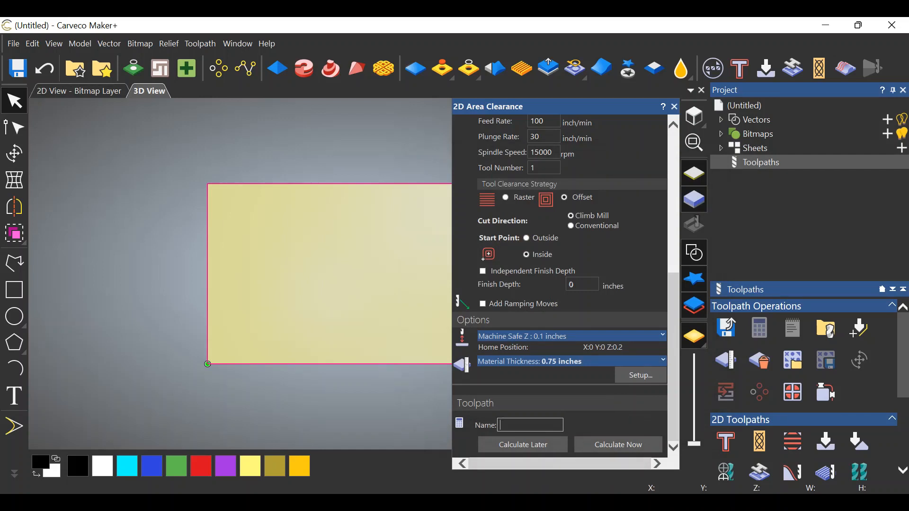
type("flat sign")
left_click(617, 446)
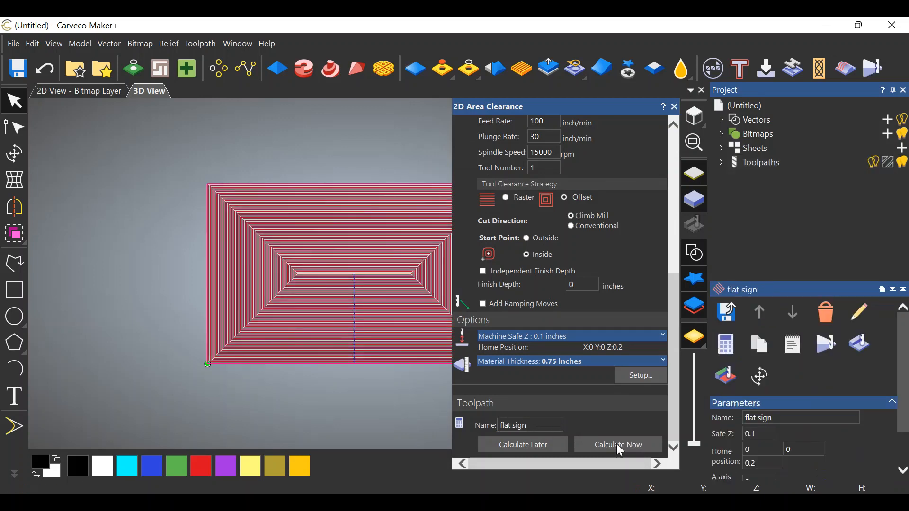
left_click(675, 107)
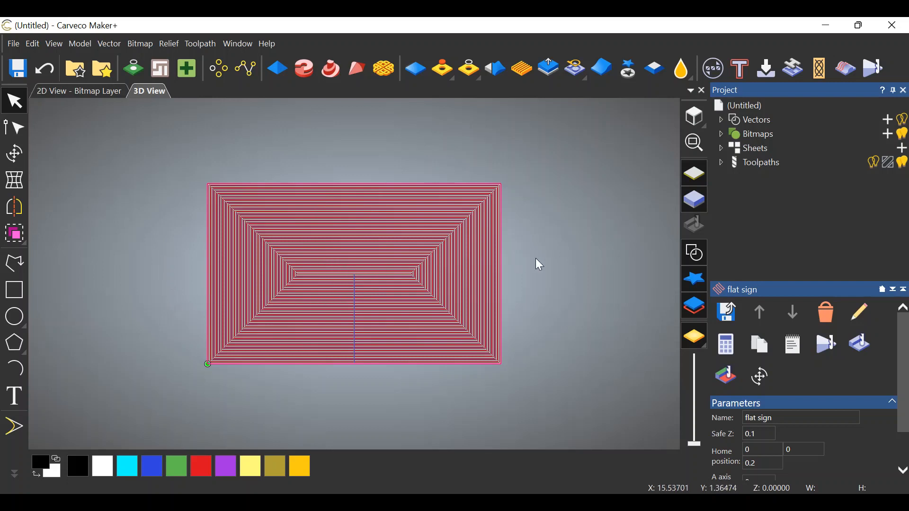
Save the toolpath to a file named "flat sign", overwriting the existing file, and minimize the program to show the desktop
left_click(732, 319)
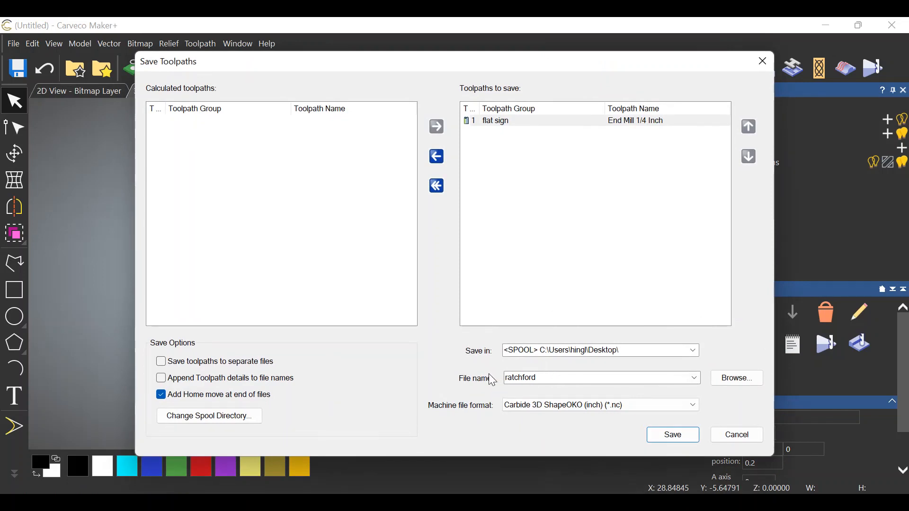
double_click(505, 383)
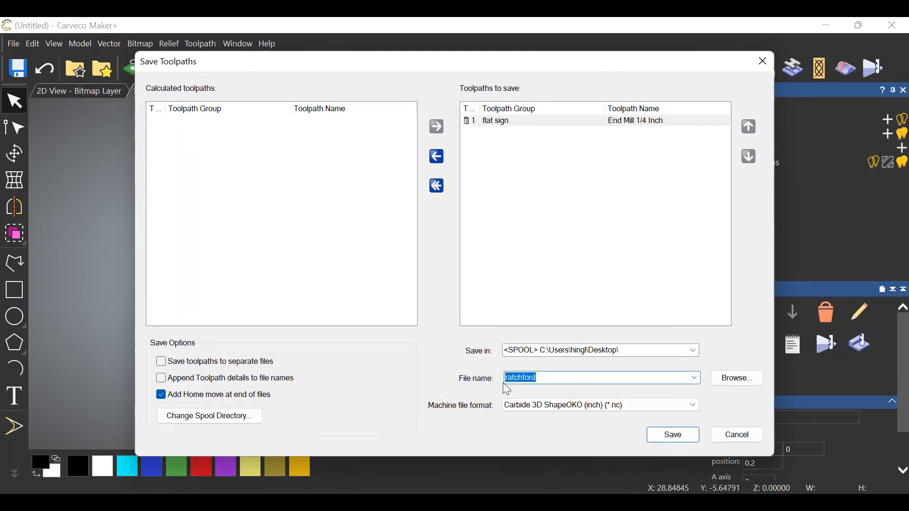
type("flat sign")
left_click(672, 438)
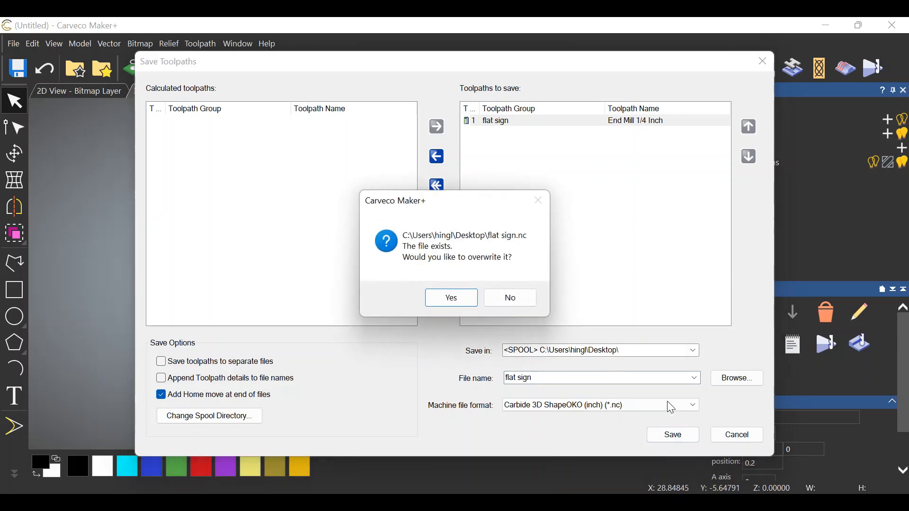
left_click(452, 299)
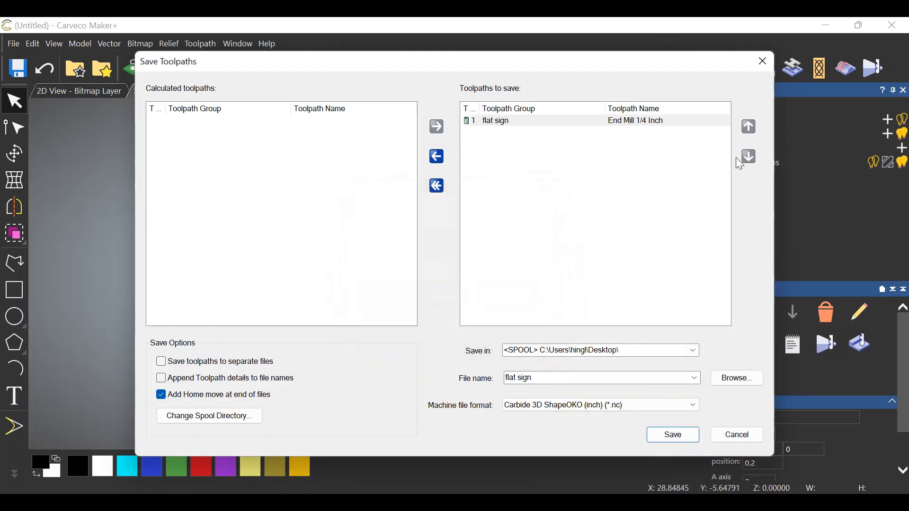
left_click(764, 61)
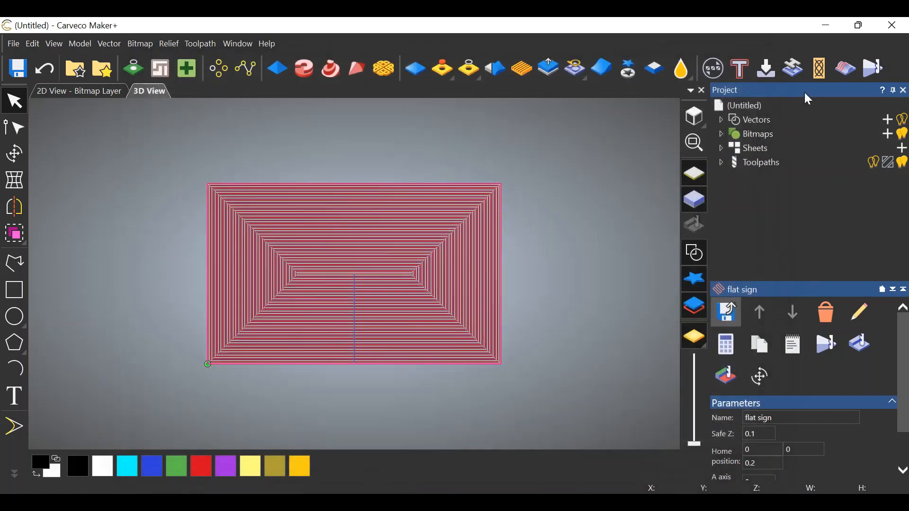
left_click(828, 25)
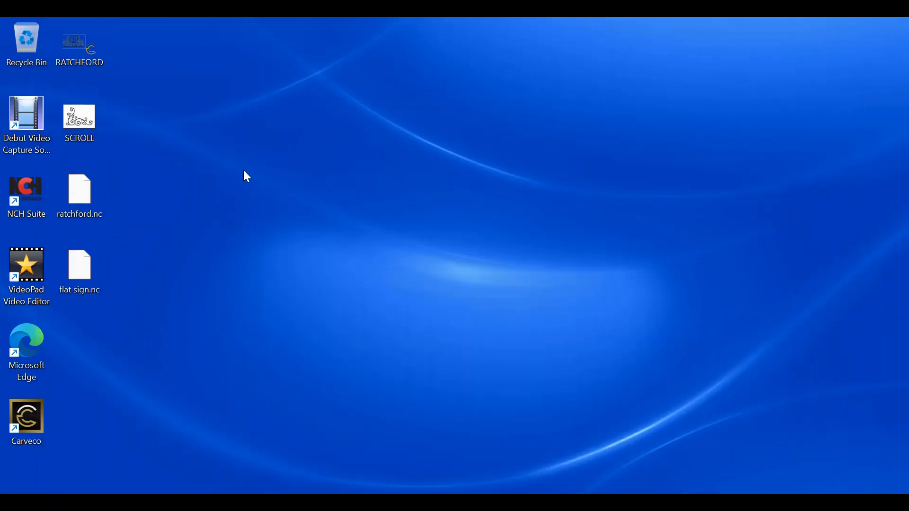